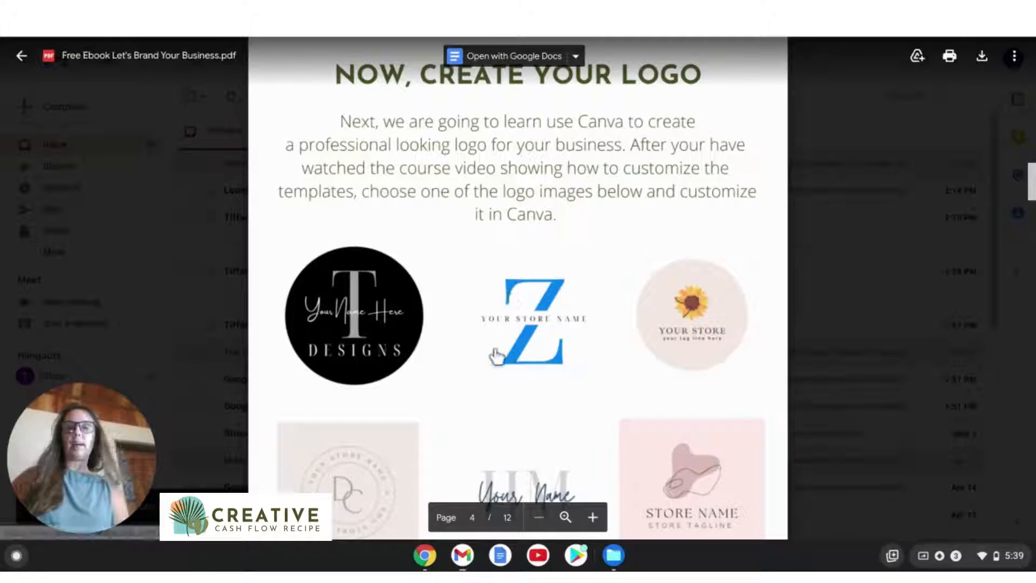
- Open the blue Z "Your Store Name" logo template from the ebook as an editable Canva design
{"action": "left_click", "coordinate": [556, 346]}
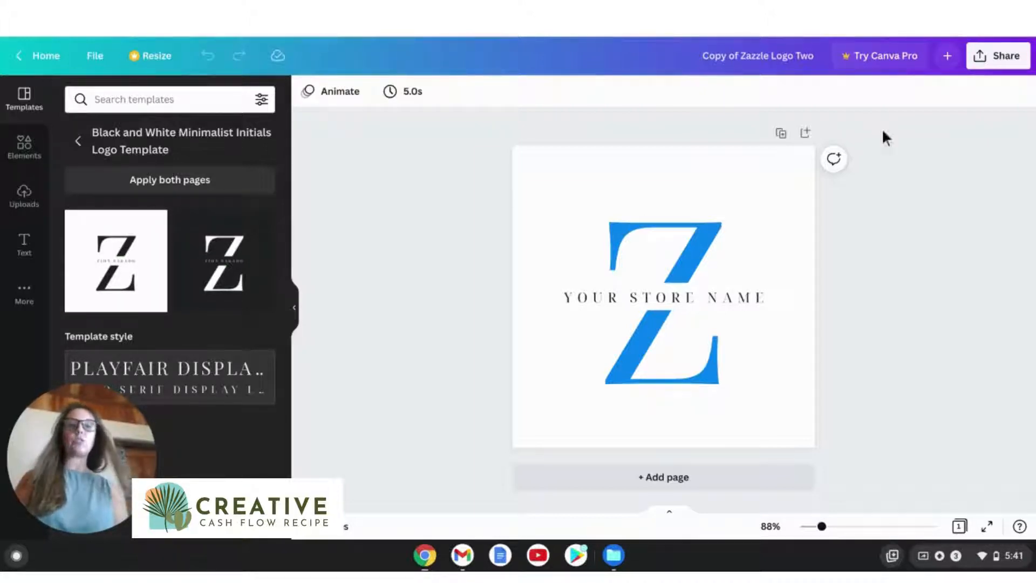
{"action": "left_click", "coordinate": [925, 121]}
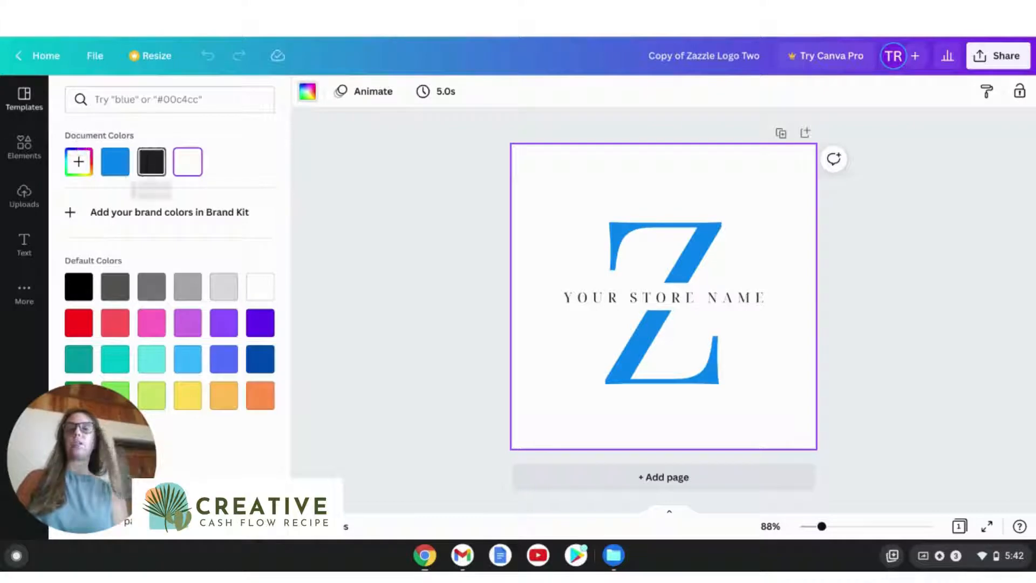
- Set the logo background to the document's black and recolour the large Z to red
{"action": "left_click", "coordinate": [151, 162]}
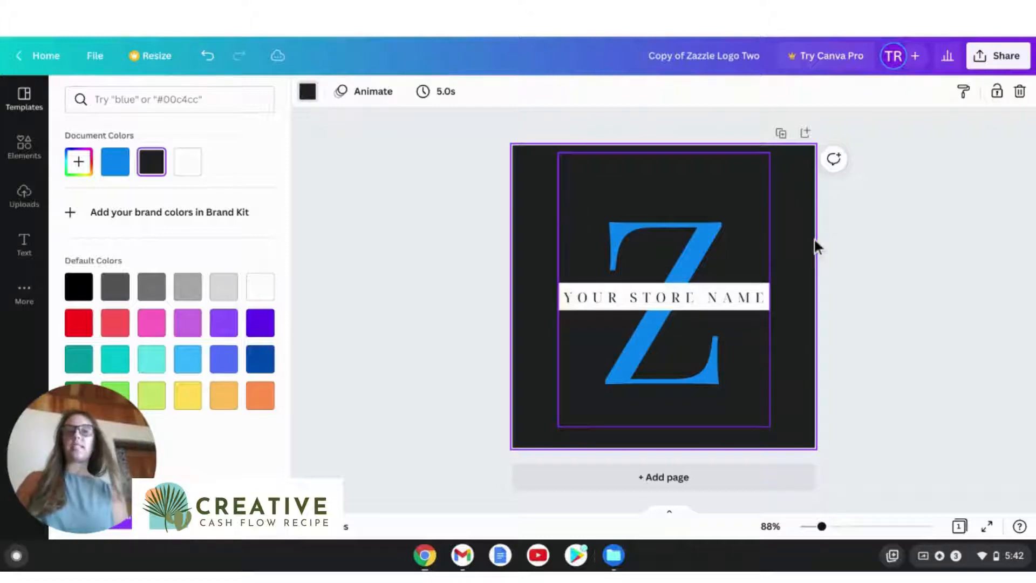
{"action": "left_click", "coordinate": [643, 280]}
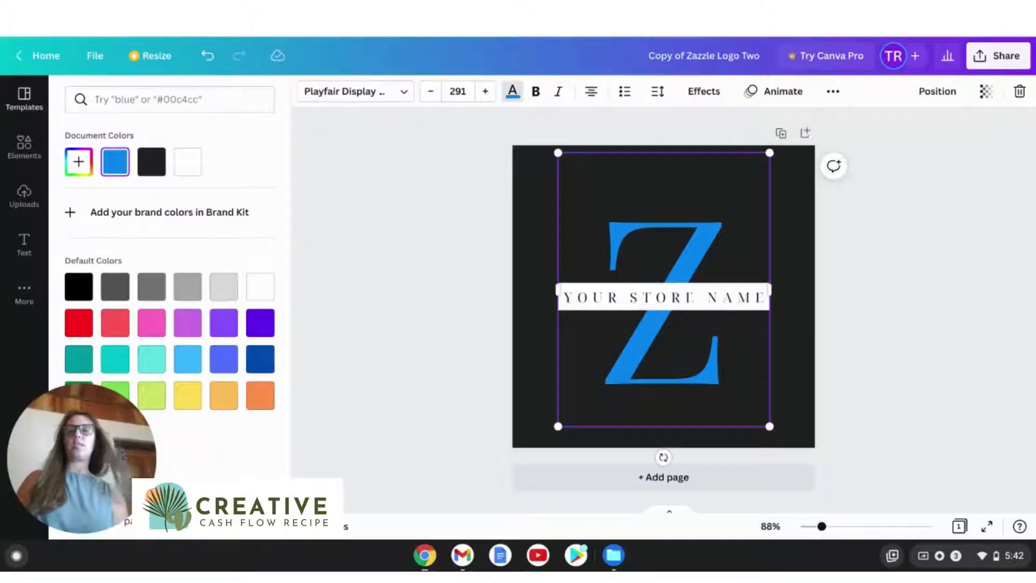
{"action": "left_click", "coordinate": [79, 323]}
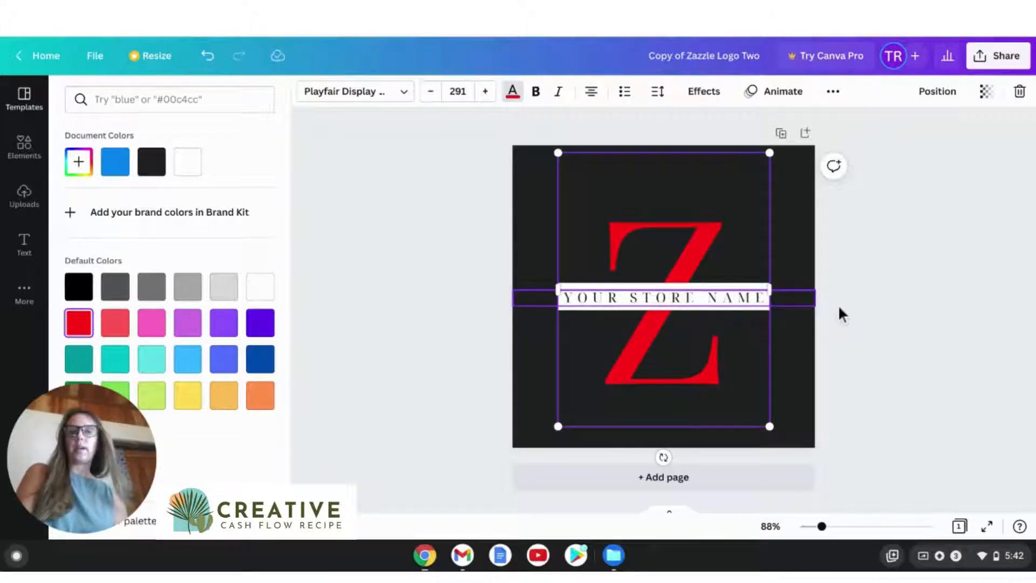
- Replace the "YOUR STORE NAME" text across the Z with "THE ZEBRA SHOPPE"
{"action": "left_click", "coordinate": [639, 309]}
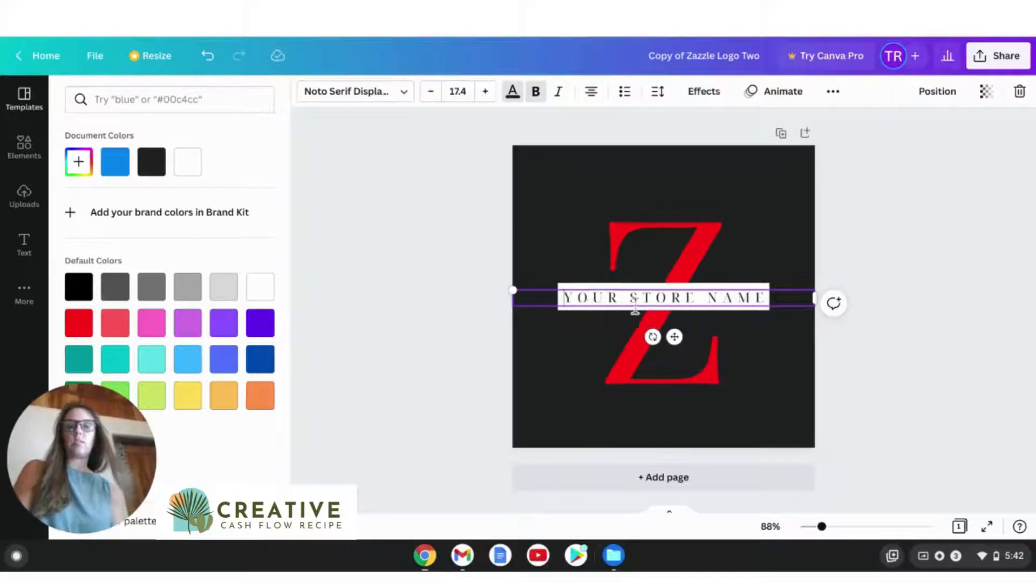
{"action": "key", "text": "ctrl+a"}
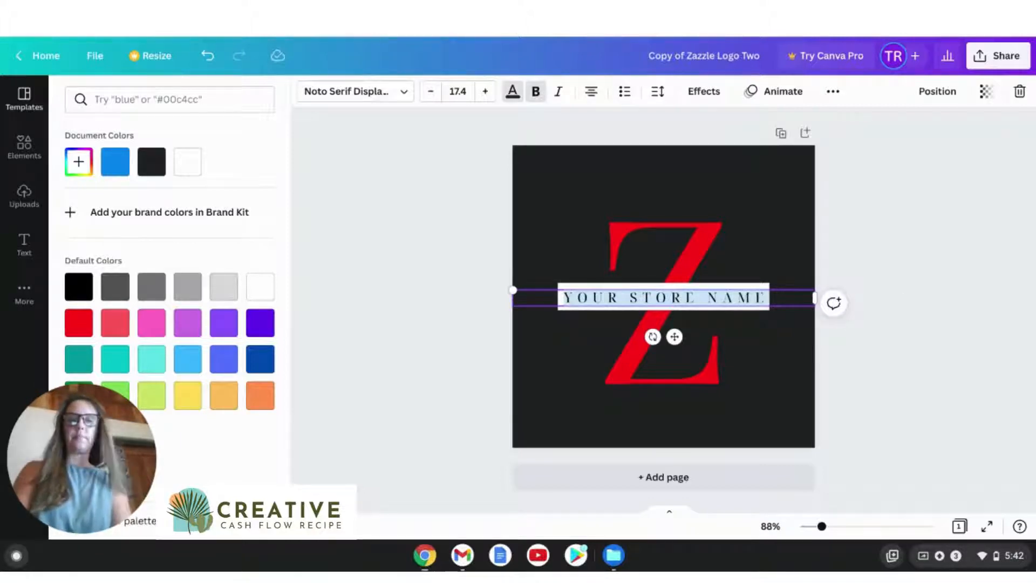
{"action": "type", "text": "THE"}
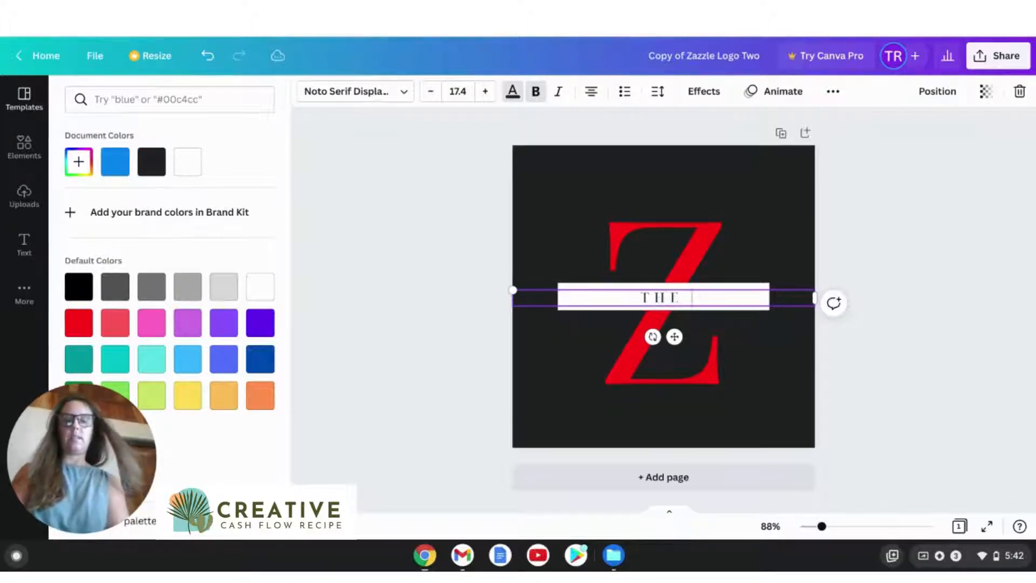
{"action": "type", "text": " ZA"}
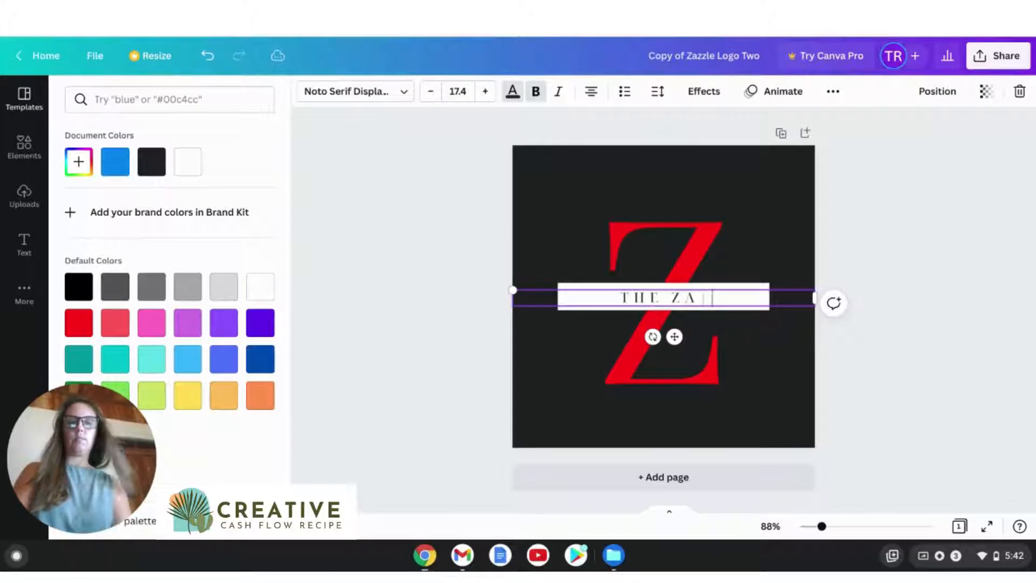
{"action": "key", "text": "BackSpace"}
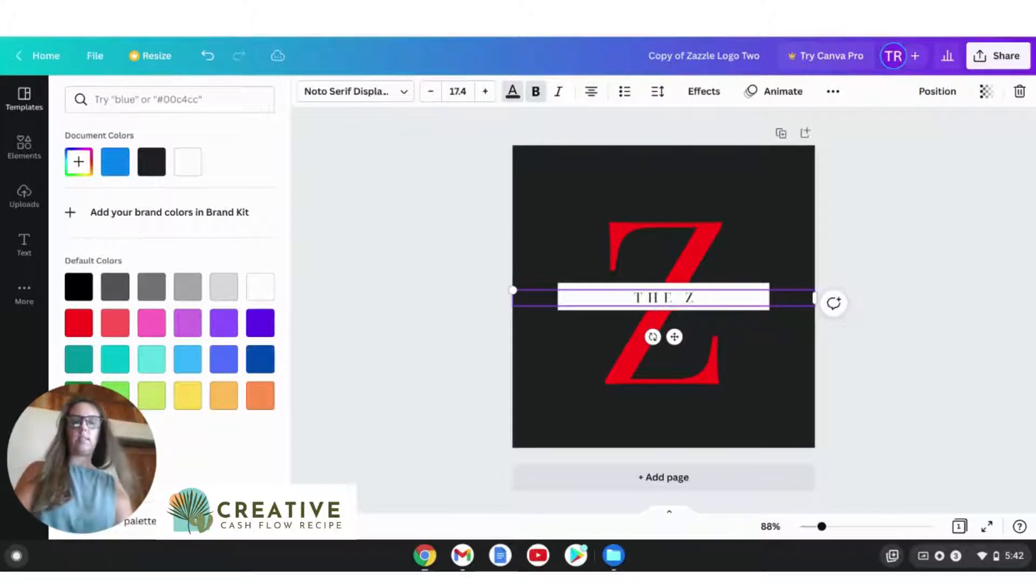
{"action": "type", "text": "E"}
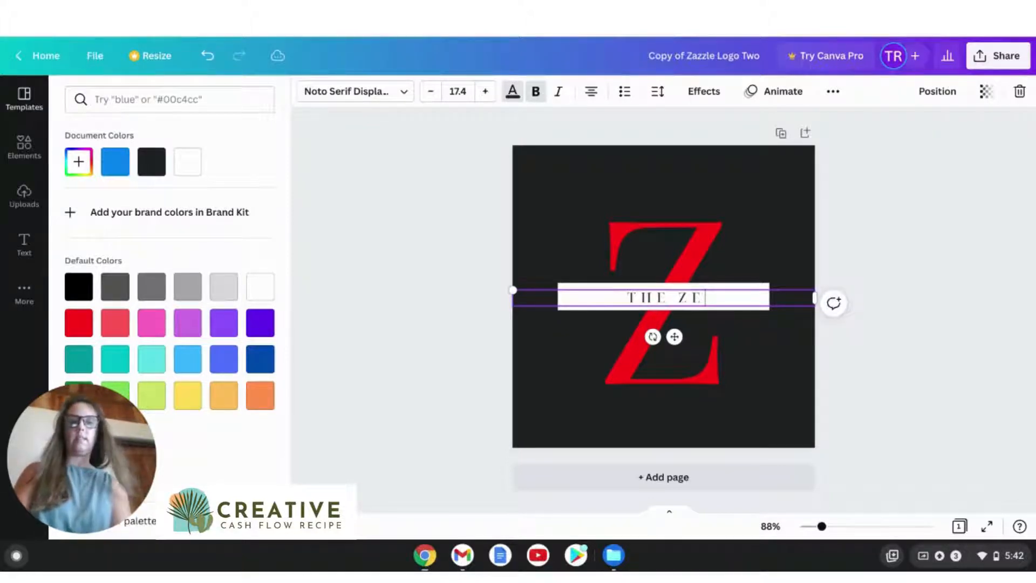
{"action": "type", "text": "BRA"}
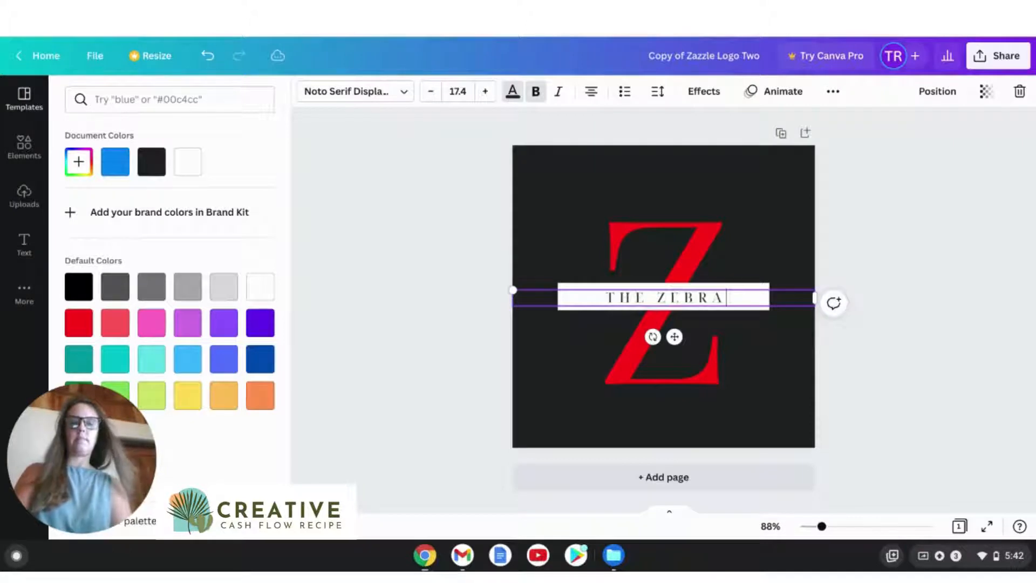
{"action": "type", "text": " SHO"}
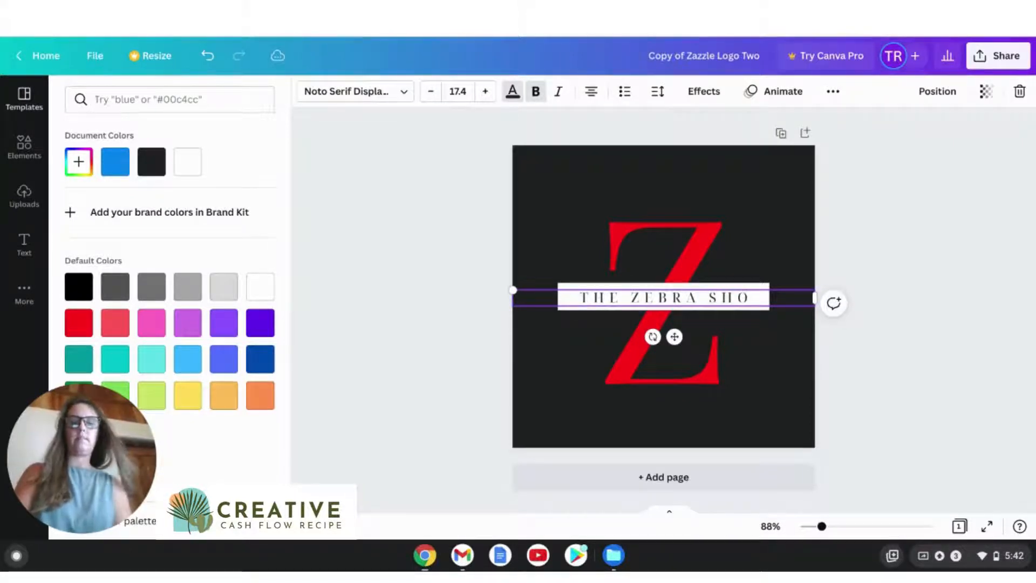
{"action": "type", "text": "PPE"}
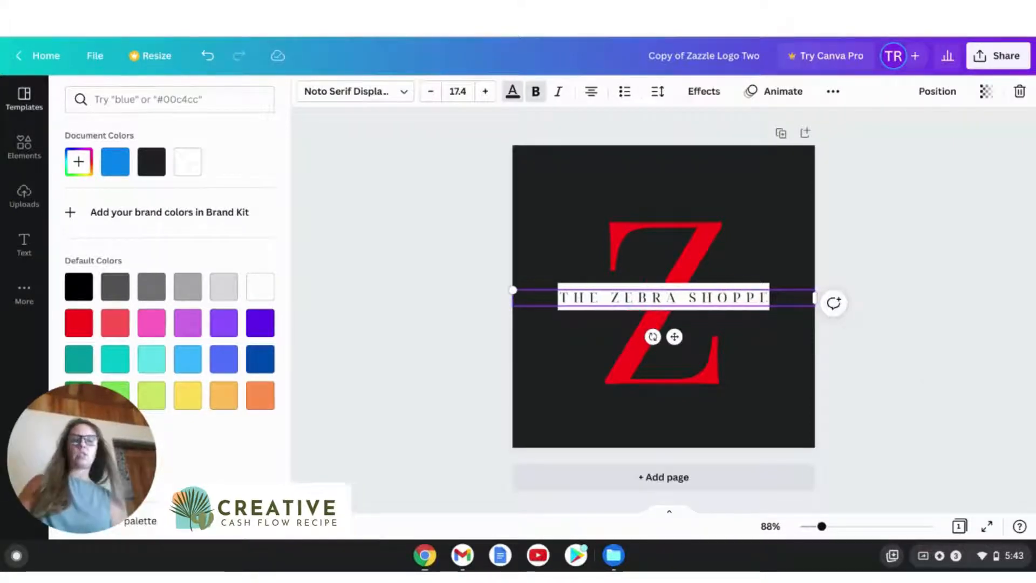
{"action": "key", "text": "Escape"}
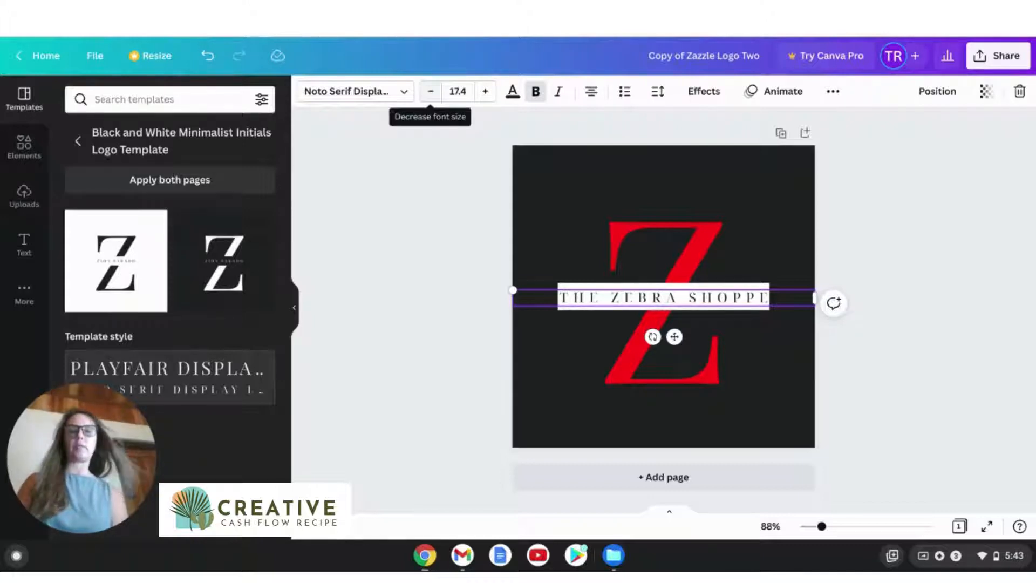
- Decrease the font size of "THE ZEBRA SHOPPE" by two increments to fit inside the white bar
{"action": "left_click", "coordinate": [430, 91]}
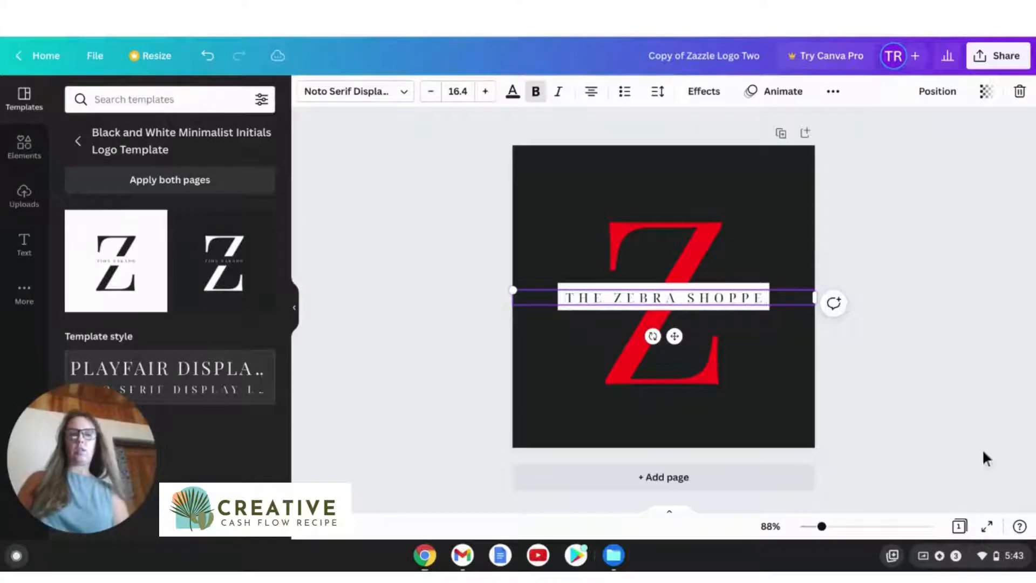
{"action": "left_click", "coordinate": [849, 249]}
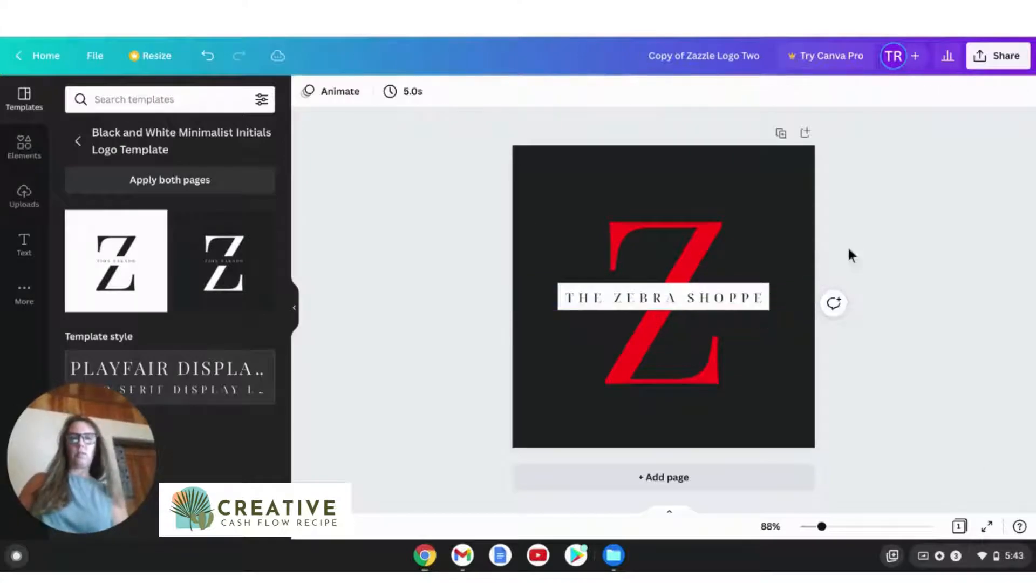
{"action": "left_click", "coordinate": [752, 309]}
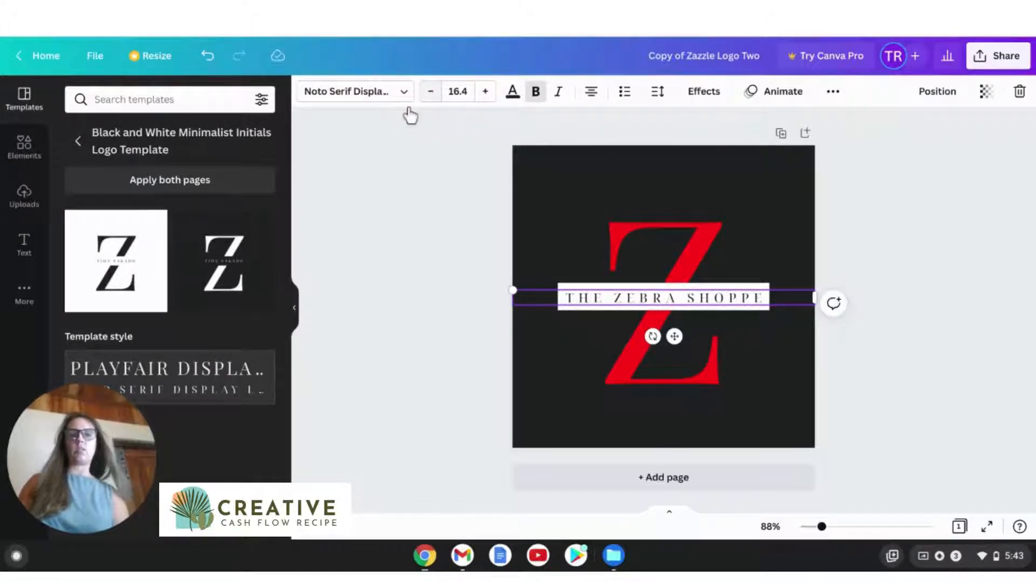
{"action": "key", "text": "ctrl+shift+comma"}
{"action": "key", "text": "Escape"}
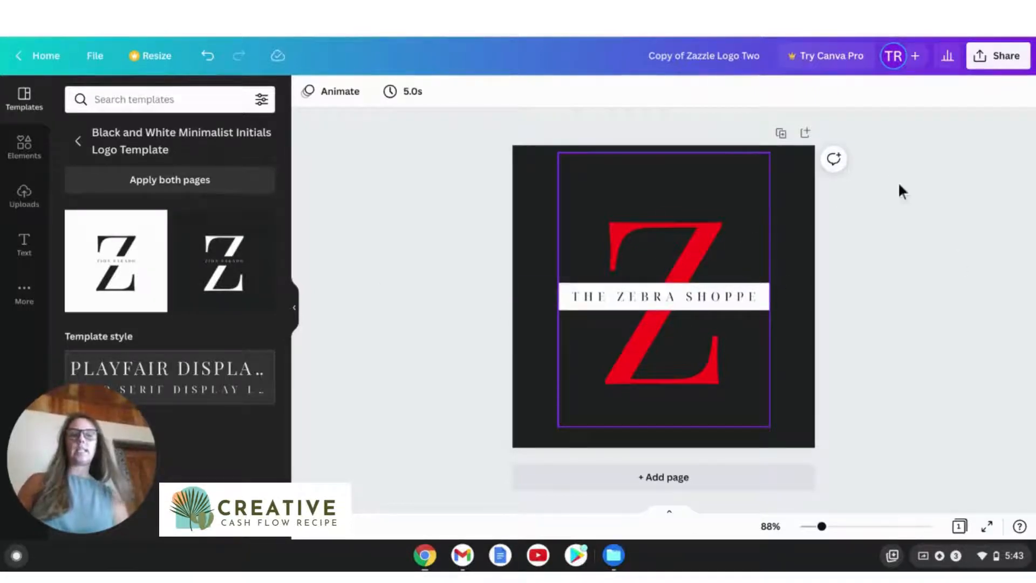
- Try the custom gold colour #DD9900 on the large Z
{"action": "left_click", "coordinate": [756, 259]}
{"action": "key", "text": "Escape"}
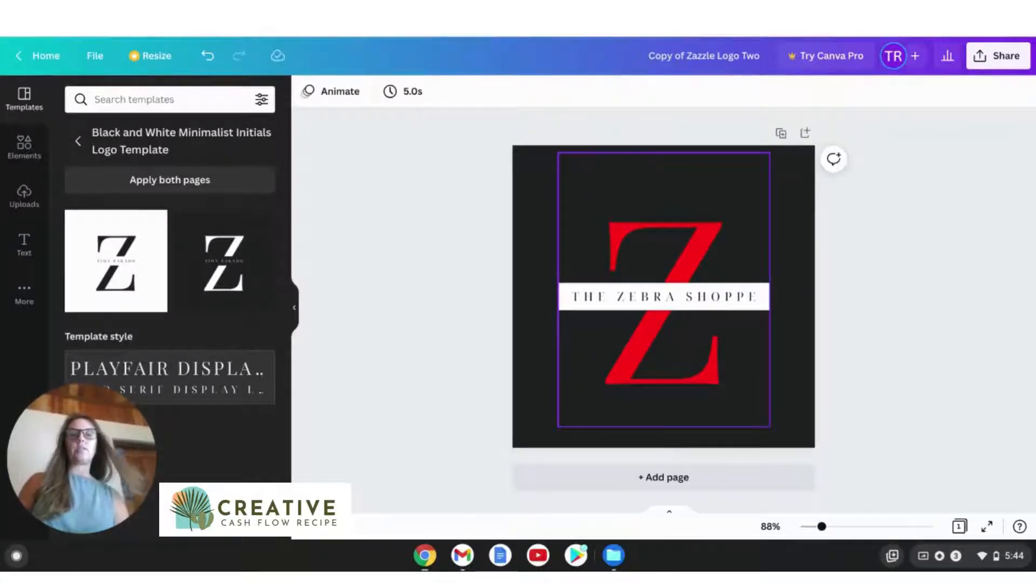
{"action": "left_click", "coordinate": [630, 168]}
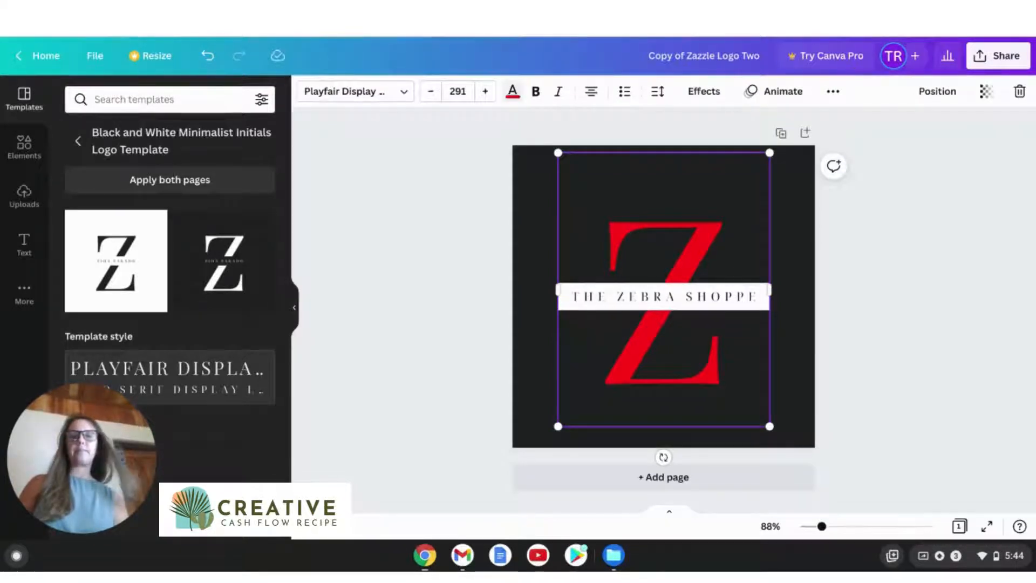
{"action": "left_click", "coordinate": [512, 91]}
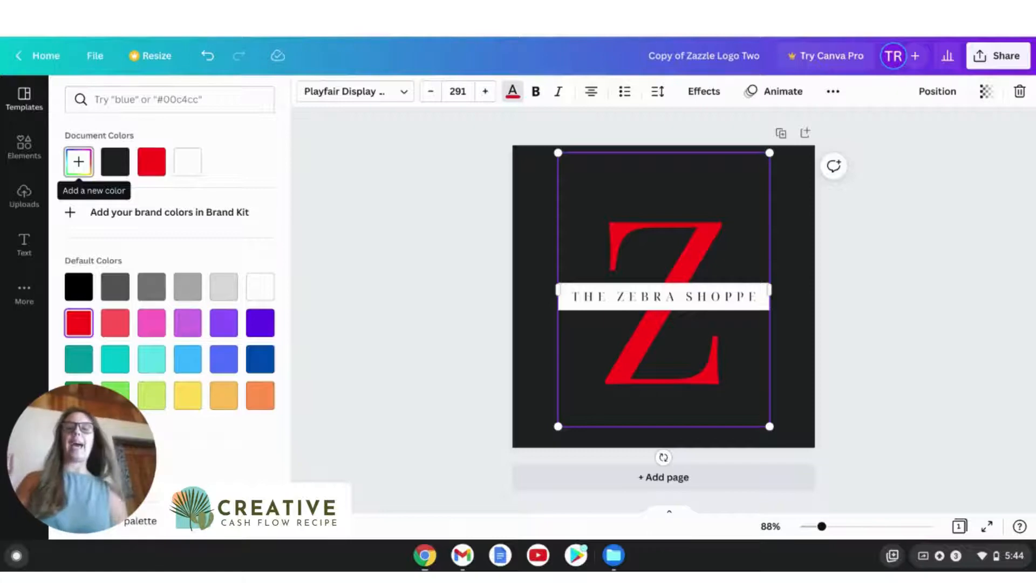
{"action": "left_click", "coordinate": [79, 162]}
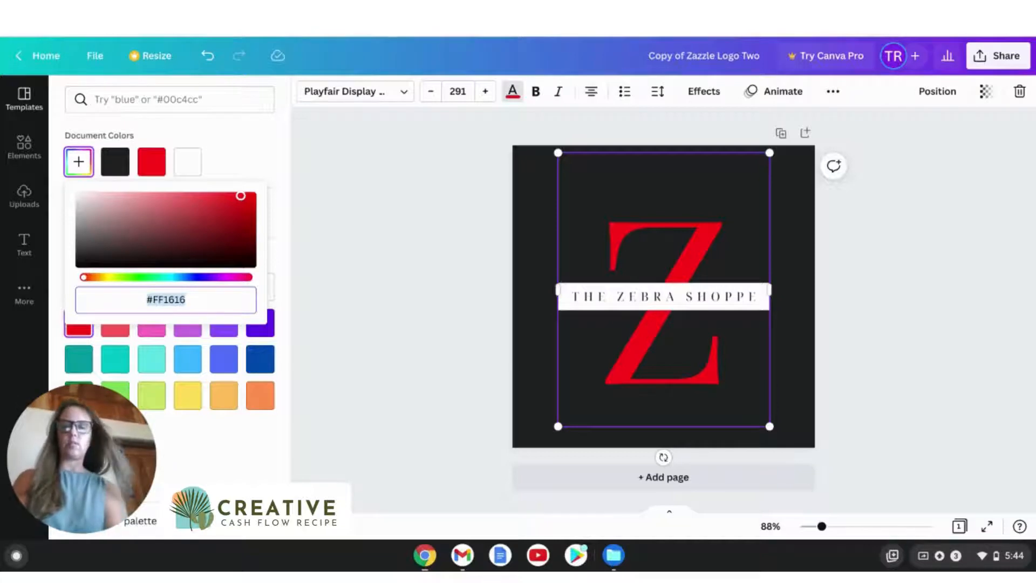
{"action": "type", "text": "#D"}
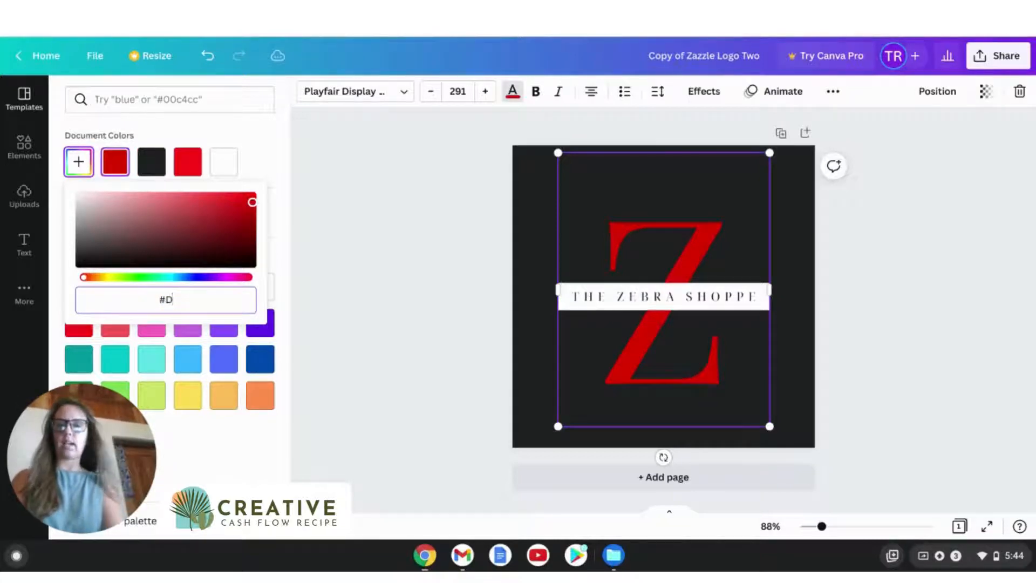
{"action": "type", "text": "9"}
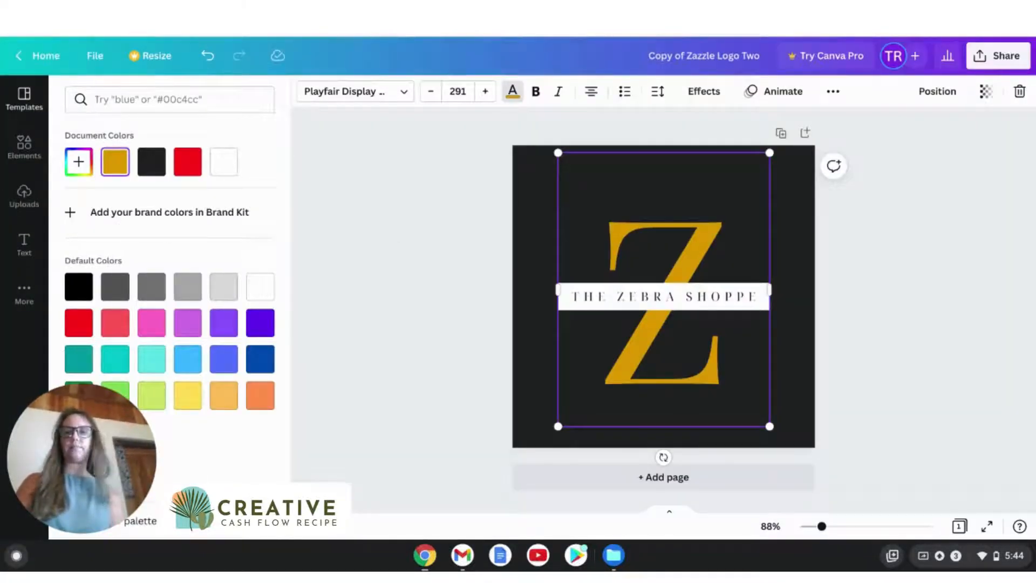
{"action": "left_click", "coordinate": [79, 162]}
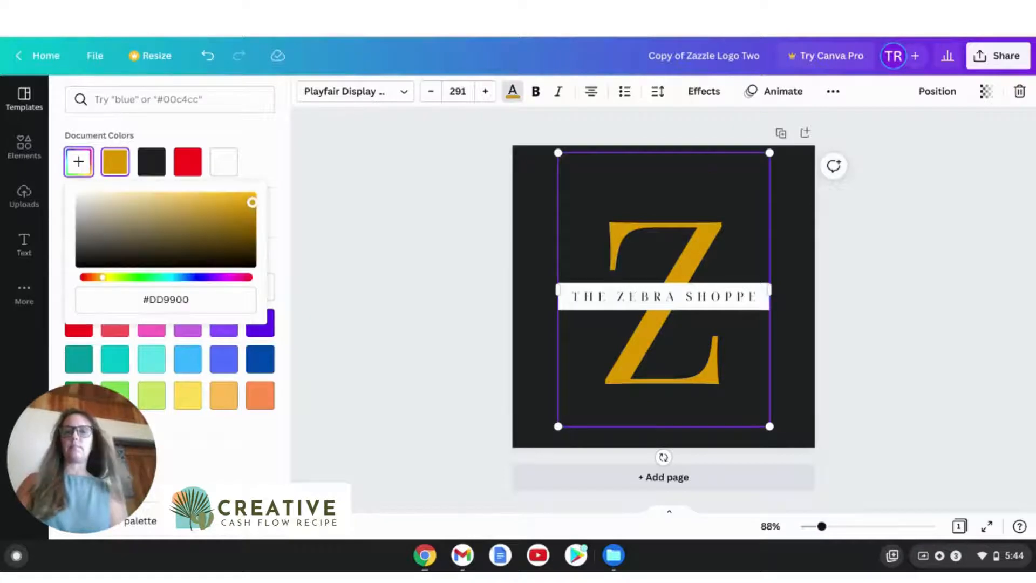
{"action": "key", "text": "Escape"}
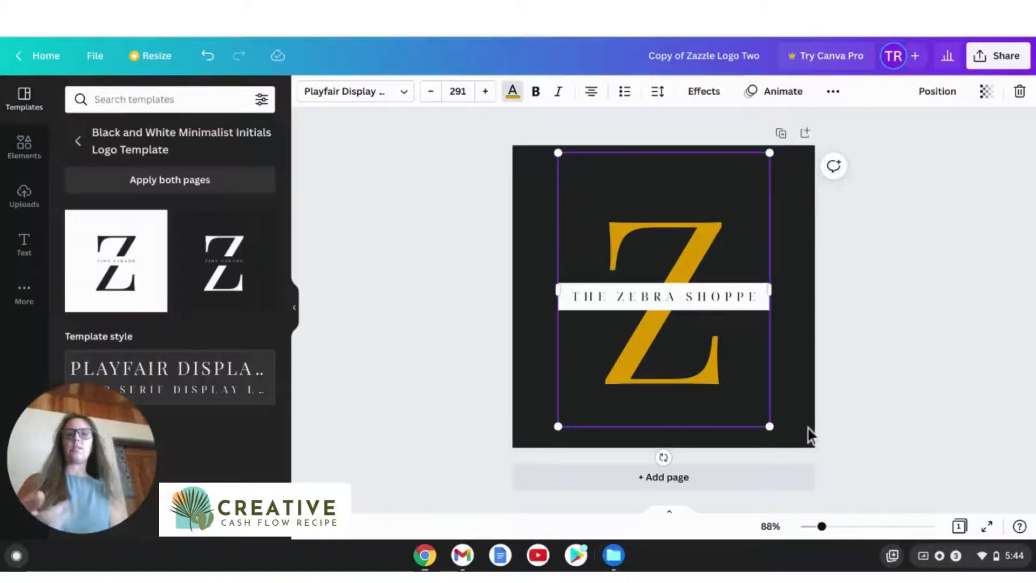
{"action": "left_click", "coordinate": [866, 240]}
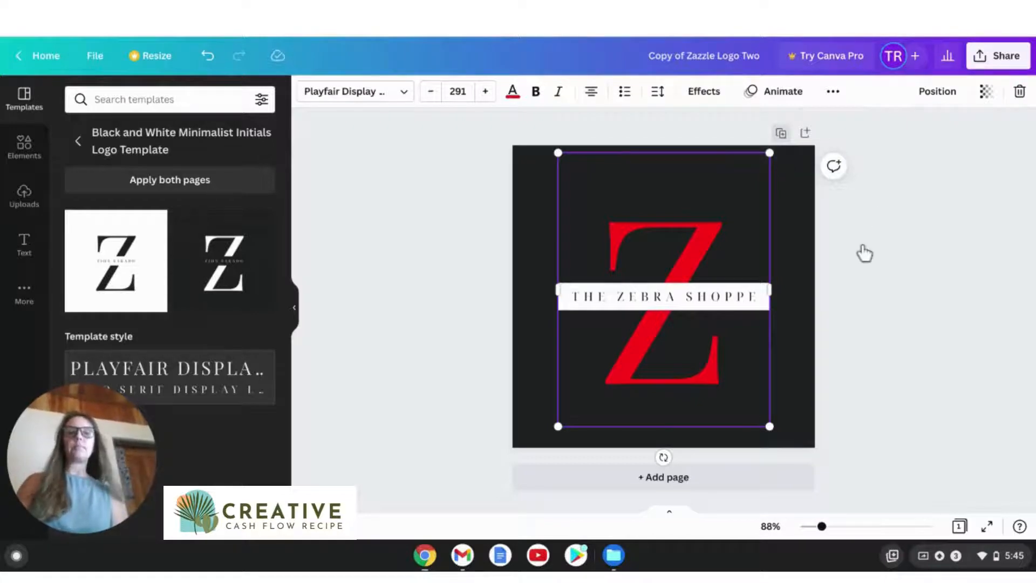
- Duplicate the page with the black and red Zebra Shoppe logo
{"action": "left_click", "coordinate": [869, 296]}
{"action": "scroll", "coordinate": [869, 296], "scroll_direction": "up", "scroll_amount": 3}
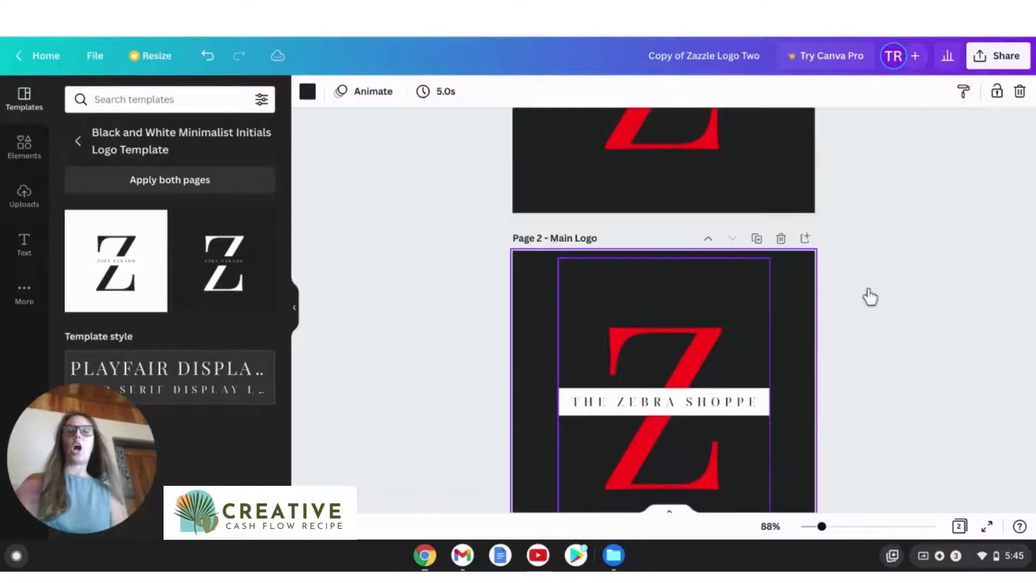
{"action": "scroll", "coordinate": [663, 297], "scroll_direction": "up", "scroll_amount": 4}
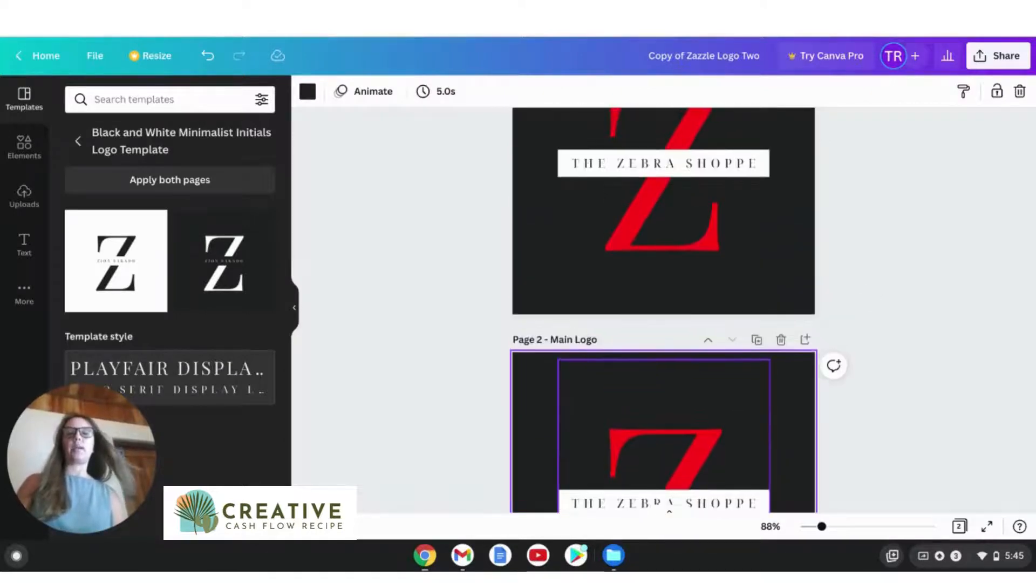
- Invert the colours on page 2 by making the background red and the large Z black
{"action": "scroll", "coordinate": [664, 297], "scroll_direction": "down", "scroll_amount": 3}
{"action": "scroll", "coordinate": [971, 296], "scroll_direction": "down", "scroll_amount": 3}
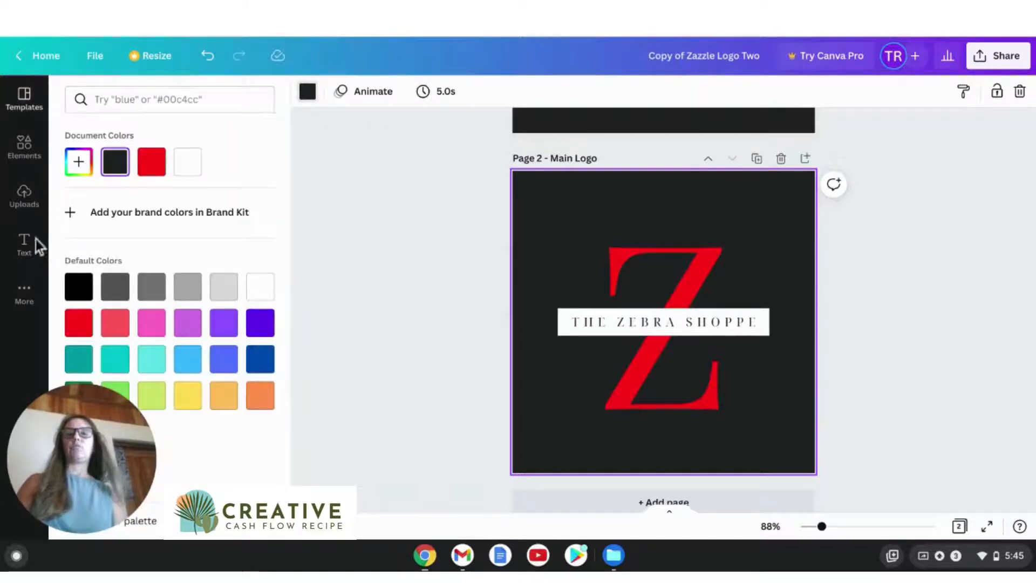
{"action": "left_click", "coordinate": [151, 162]}
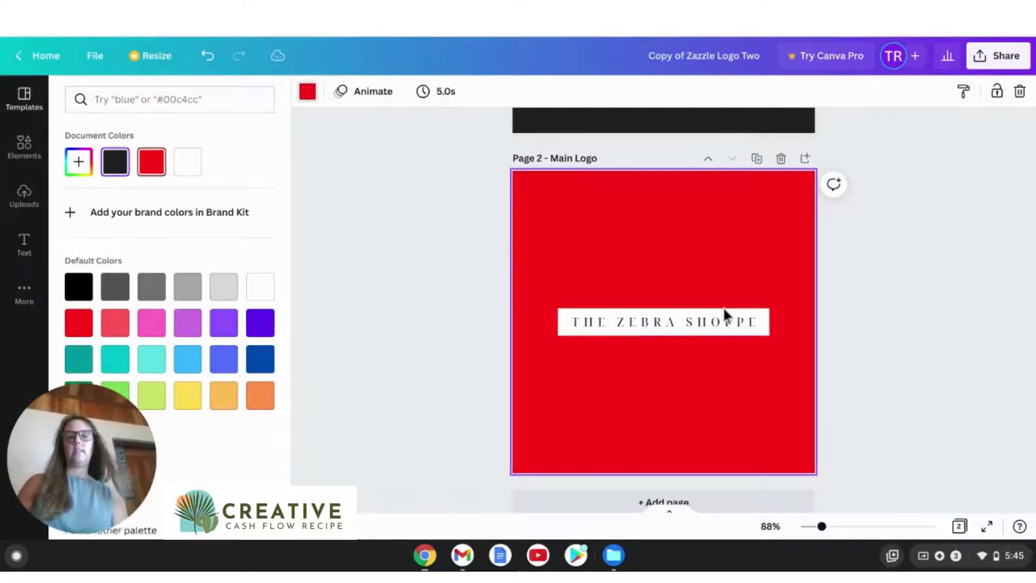
{"action": "left_click", "coordinate": [793, 275]}
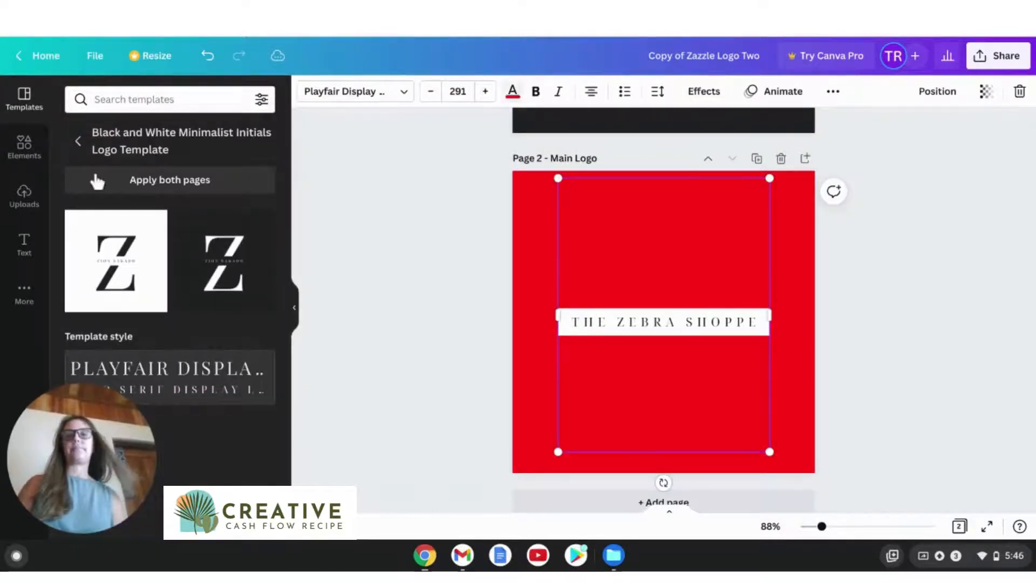
{"action": "left_click", "coordinate": [512, 91]}
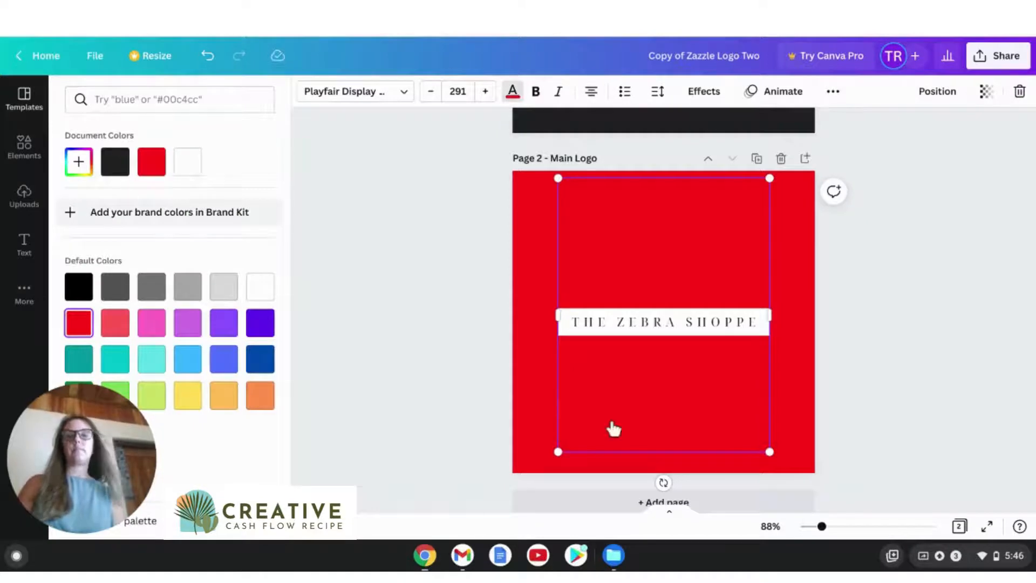
{"action": "left_click", "coordinate": [115, 161]}
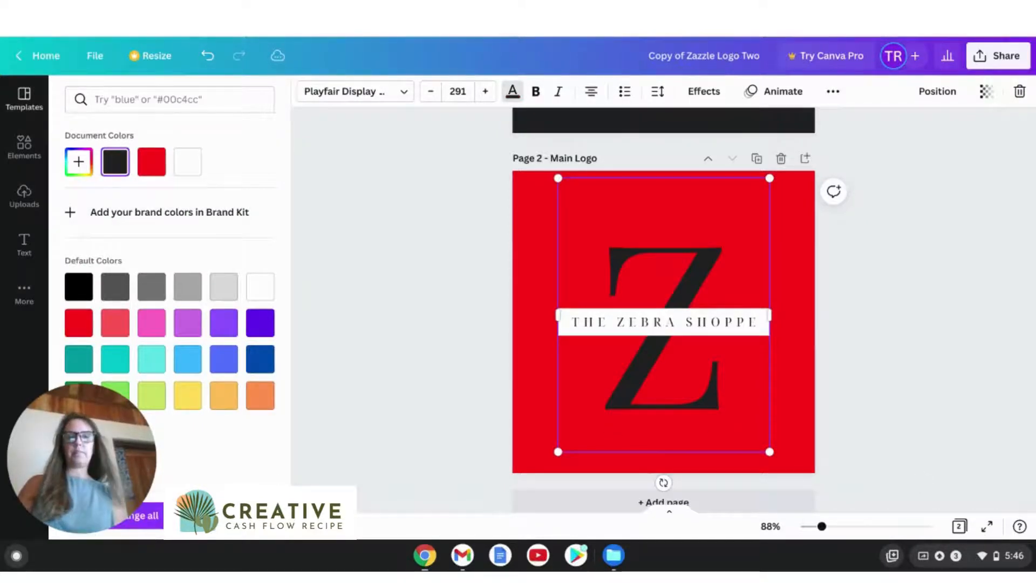
- Compare the black-background logo on page 1 with the red-background version on page 2
{"action": "scroll", "coordinate": [664, 307], "scroll_direction": "up", "scroll_amount": 6}
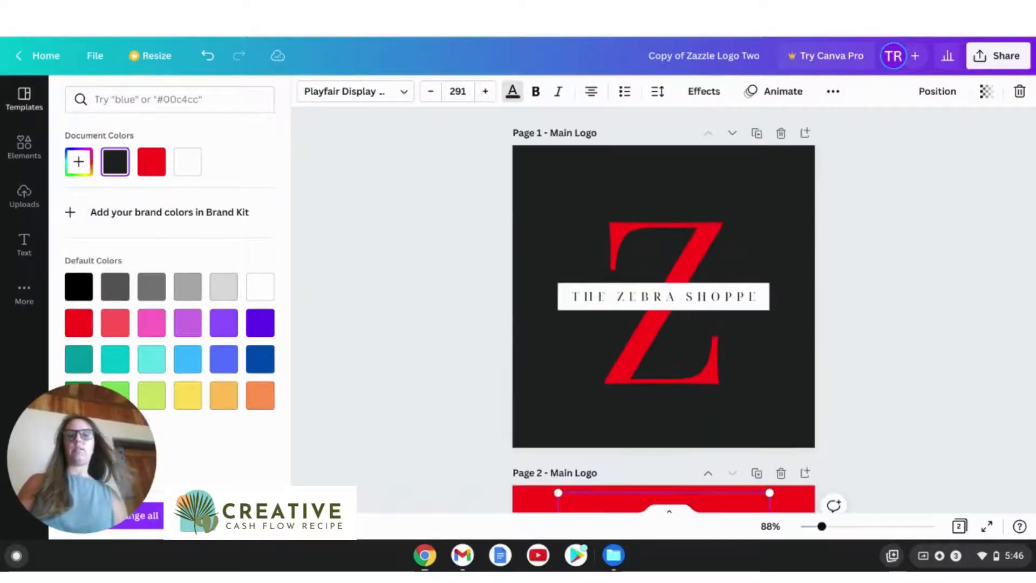
{"action": "scroll", "coordinate": [664, 310], "scroll_direction": "down", "scroll_amount": 2}
{"action": "scroll", "coordinate": [663, 311], "scroll_direction": "down", "scroll_amount": 3}
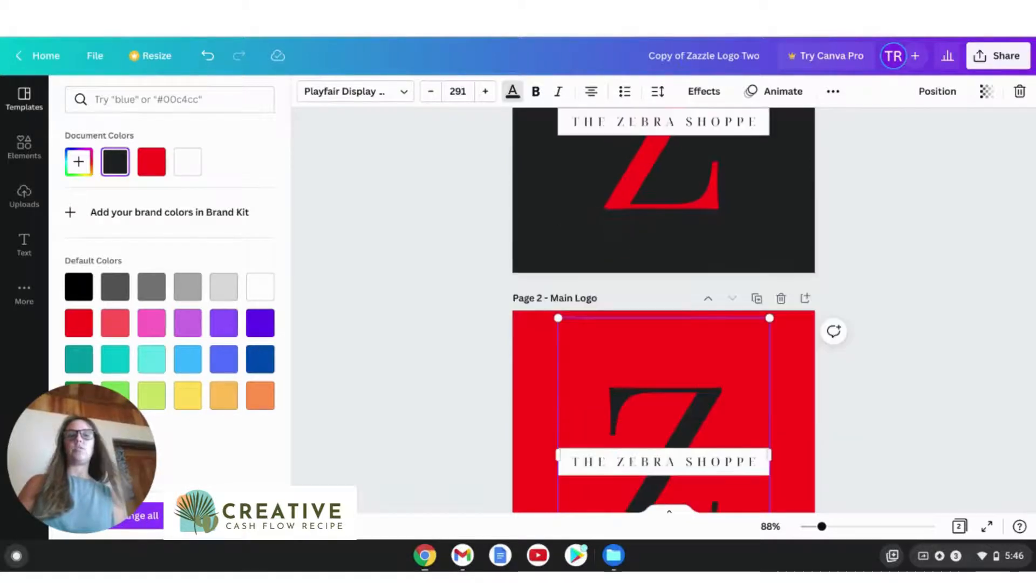
{"action": "scroll", "coordinate": [664, 310], "scroll_direction": "down", "scroll_amount": 2}
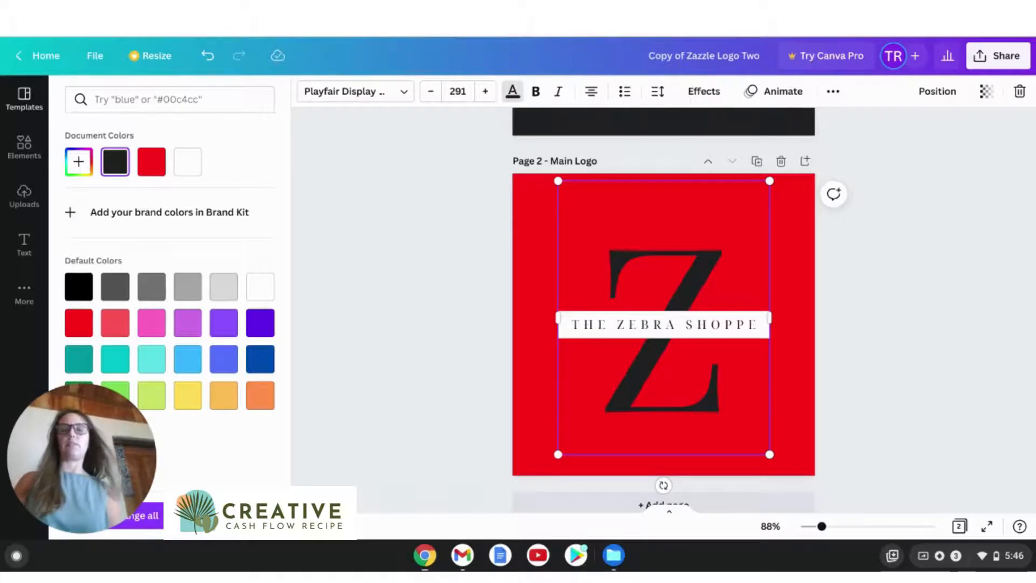
{"action": "scroll", "coordinate": [664, 311], "scroll_direction": "down", "scroll_amount": 1}
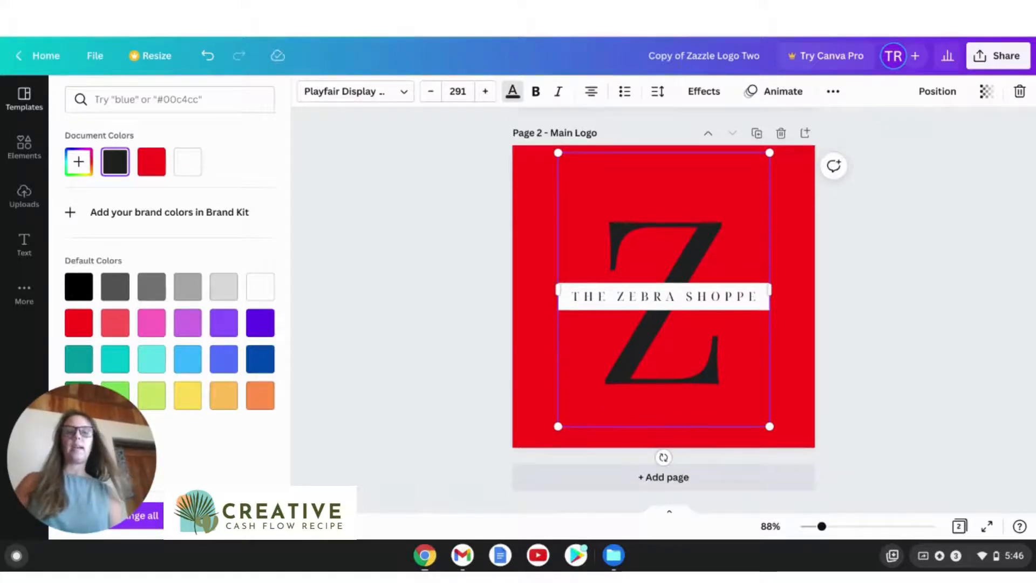
{"action": "scroll", "coordinate": [663, 310], "scroll_direction": "up", "scroll_amount": 6}
- Browse the Logo category of the template gallery to examine the available logo designs and their free, paid or Pro markings
{"action": "scroll", "coordinate": [663, 310], "scroll_direction": "up", "scroll_amount": 1}
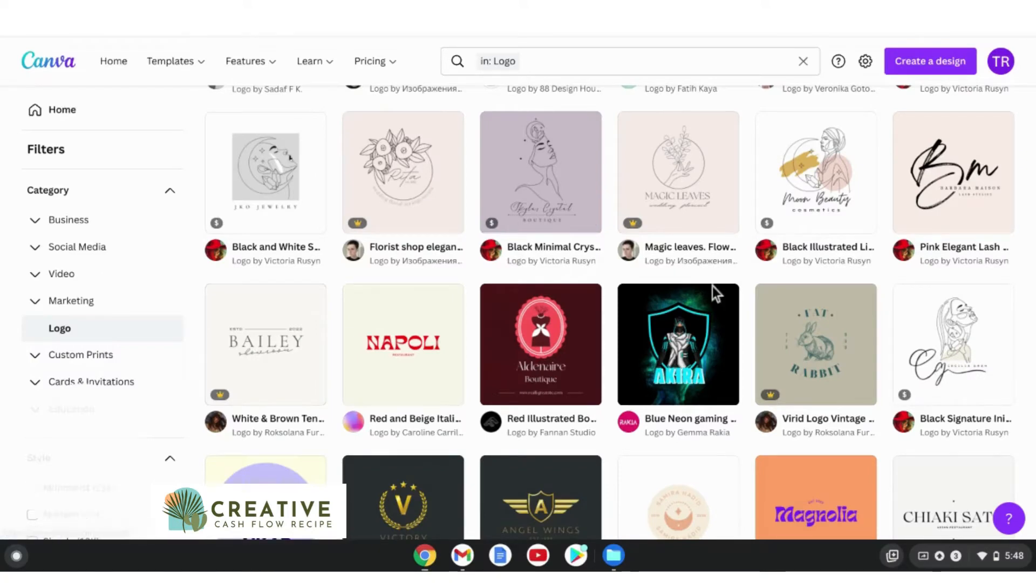
{"action": "scroll", "coordinate": [897, 308], "scroll_direction": "up", "scroll_amount": 1}
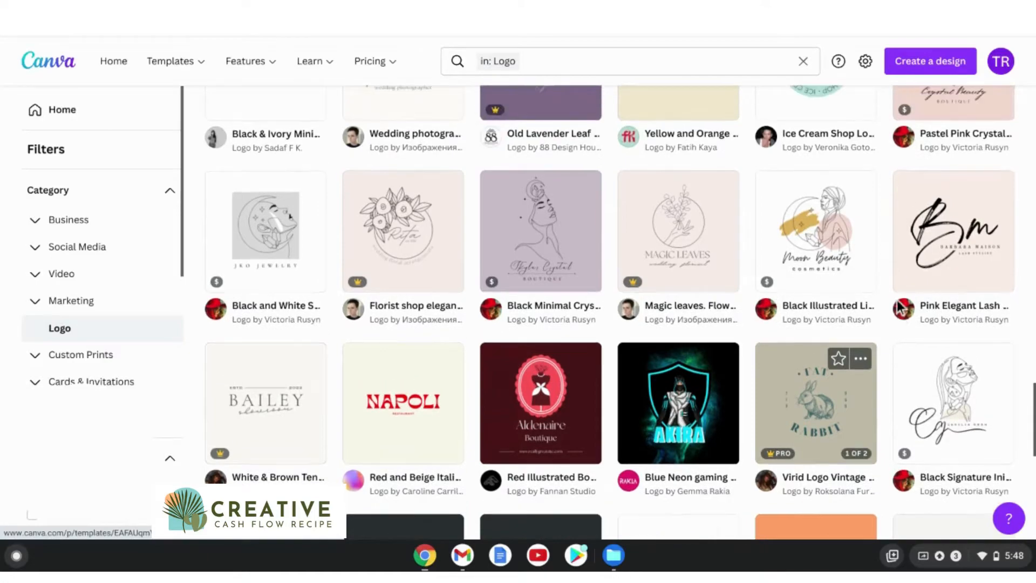
{"action": "scroll", "coordinate": [897, 307], "scroll_direction": "down", "scroll_amount": 2}
{"action": "scroll", "coordinate": [815, 302], "scroll_direction": "down", "scroll_amount": 3}
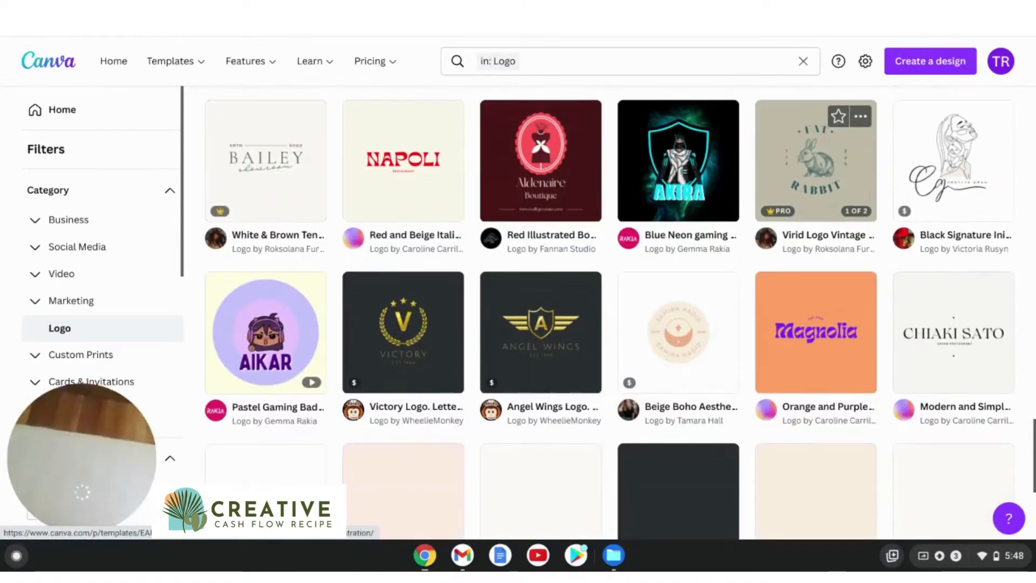
{"action": "scroll", "coordinate": [815, 162], "scroll_direction": "down", "scroll_amount": 1}
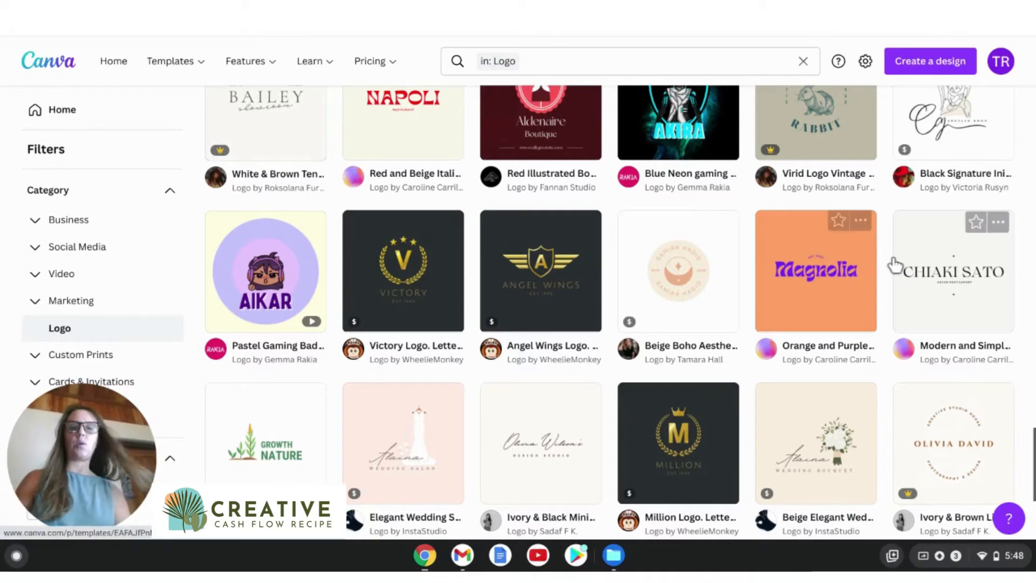
{"action": "scroll", "coordinate": [895, 264], "scroll_direction": "down", "scroll_amount": 1}
{"action": "scroll", "coordinate": [896, 263], "scroll_direction": "down", "scroll_amount": 1}
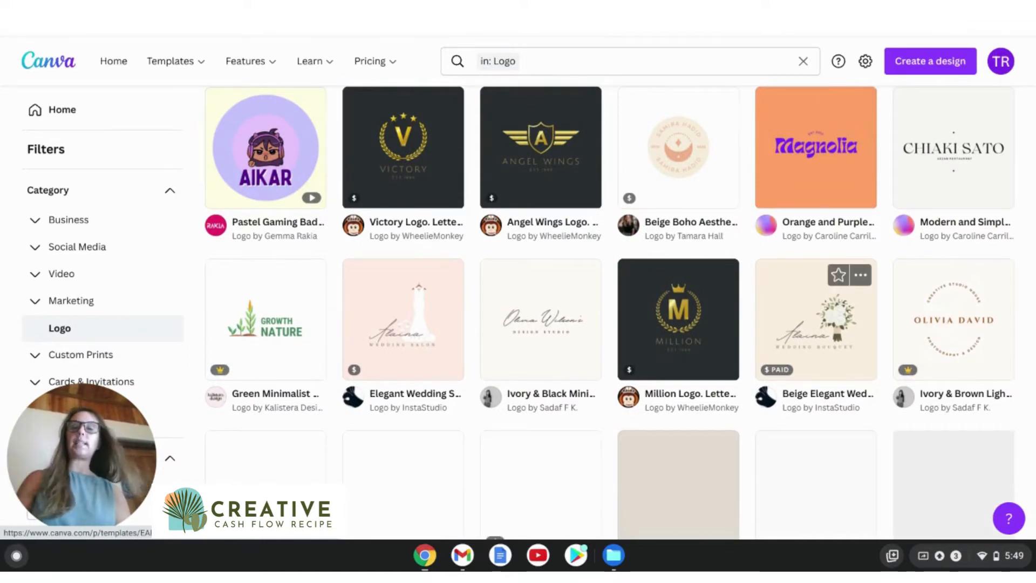
{"action": "scroll", "coordinate": [816, 318], "scroll_direction": "down", "scroll_amount": 1}
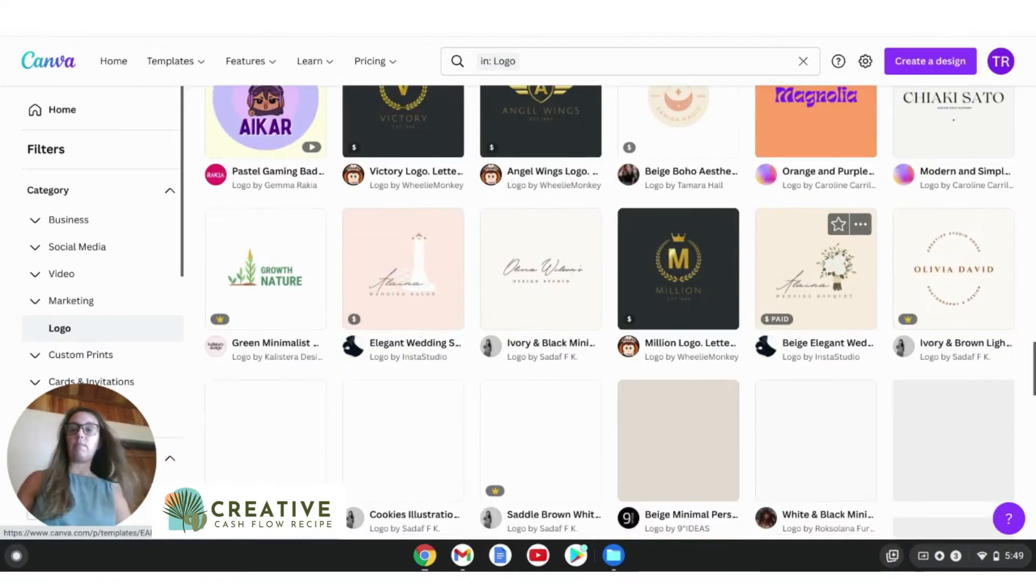